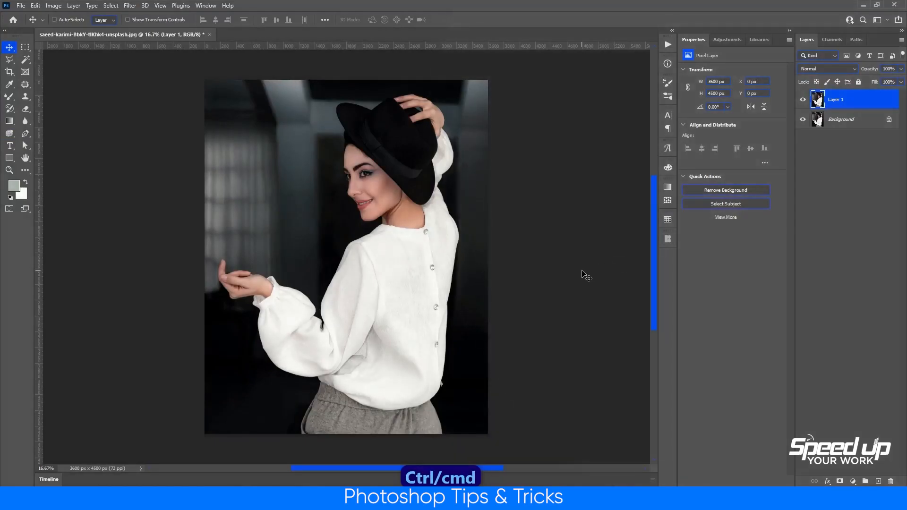
Add a black solid color fill layer directly above the Background layer.
key(ctrl+j)
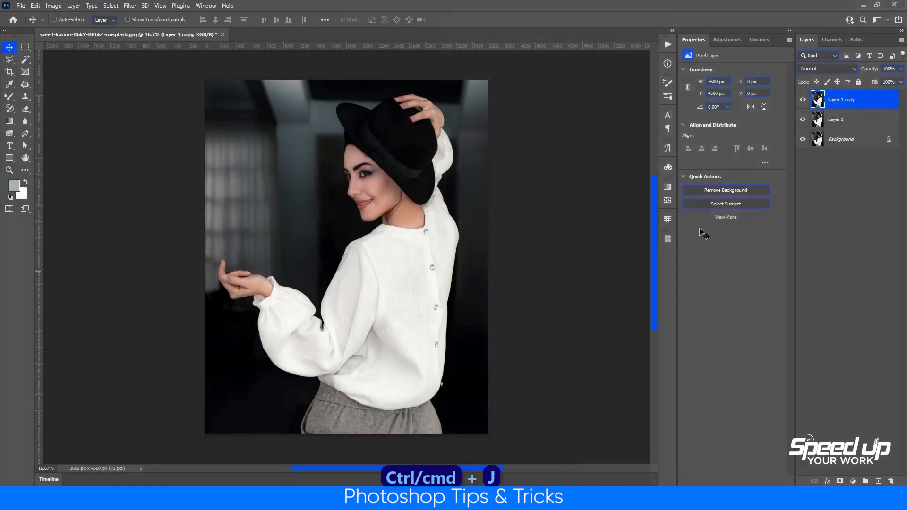
key(Delete)
click(843, 120)
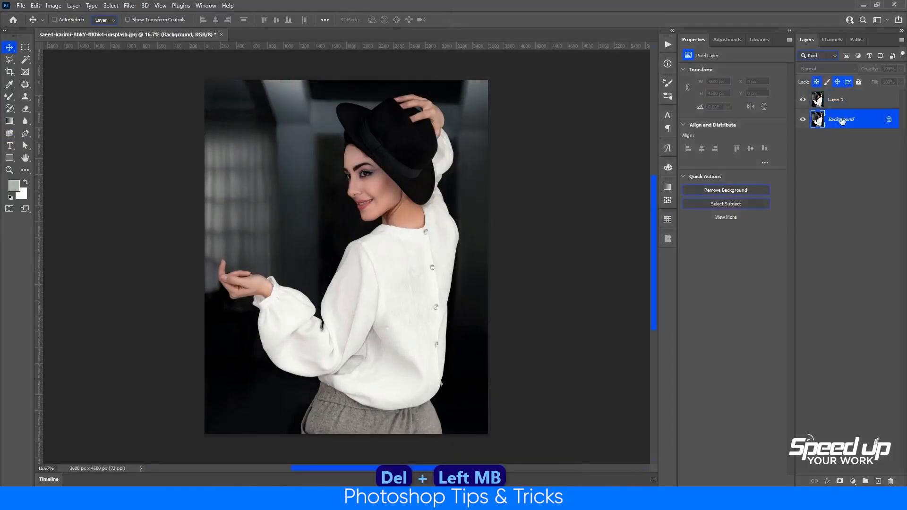
click(853, 481)
click(843, 311)
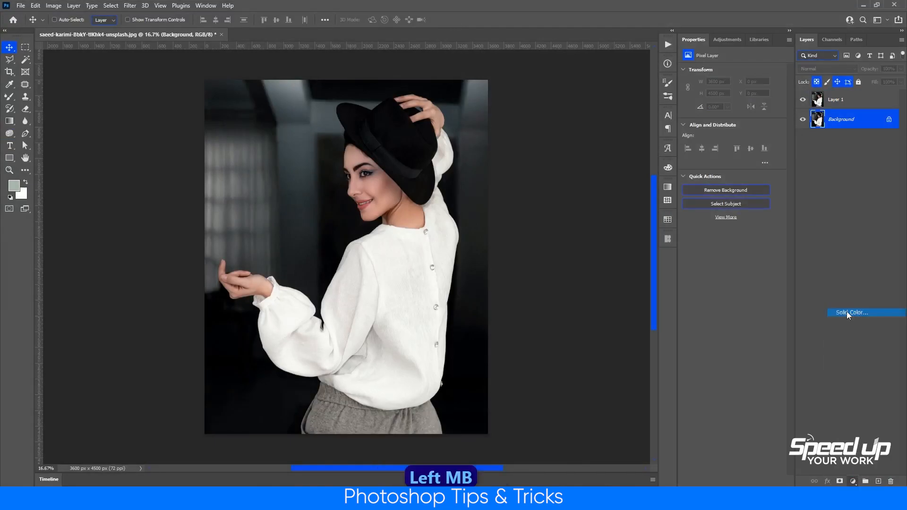
click(840, 229)
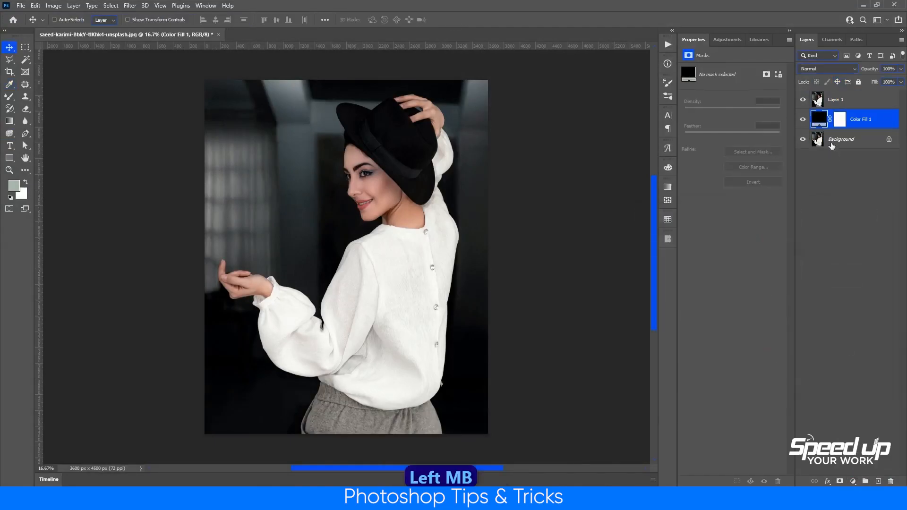
Cut a full-height strip about 495 px wide from the left edge of Layer 1 onto its own layer and hide it.
click(828, 101)
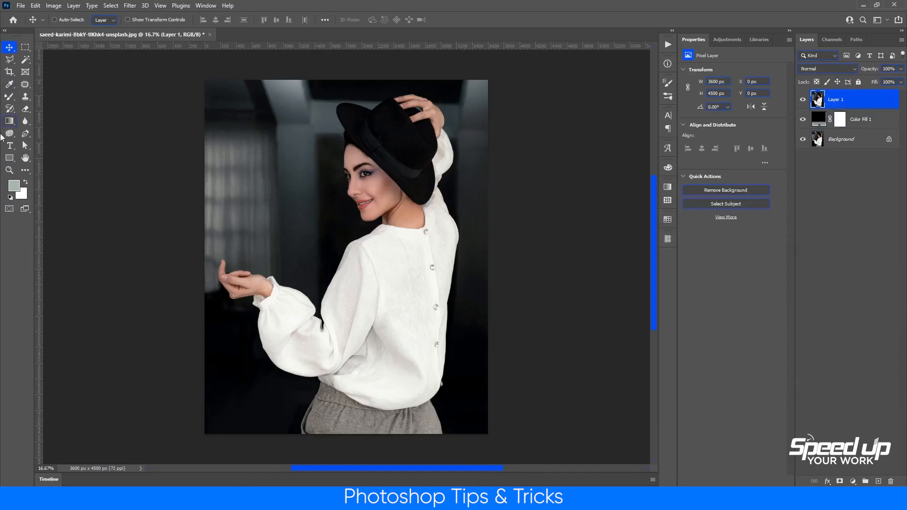
key(m)
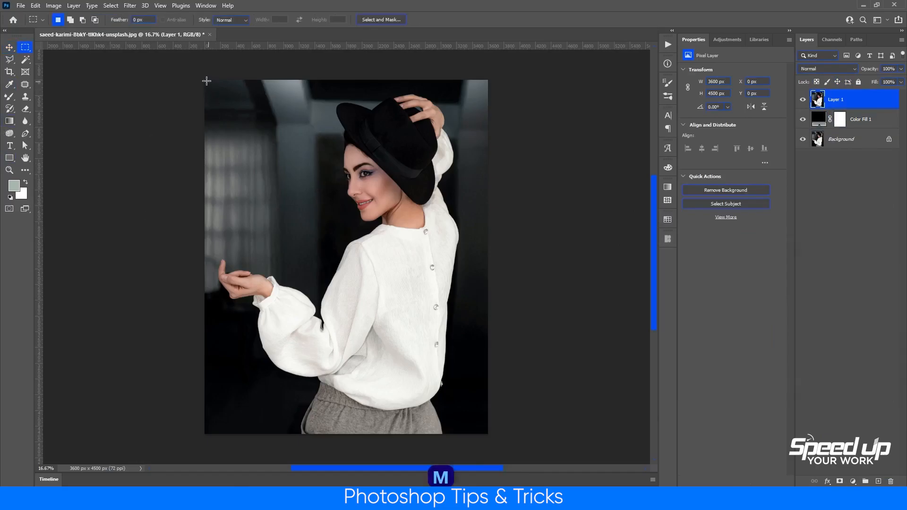
drag(204, 80, 244, 435)
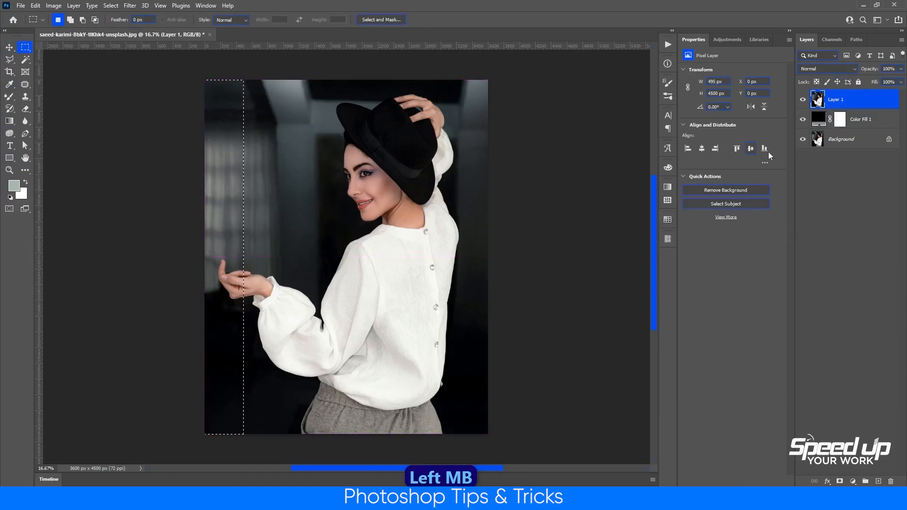
right_click(844, 101)
click(848, 99)
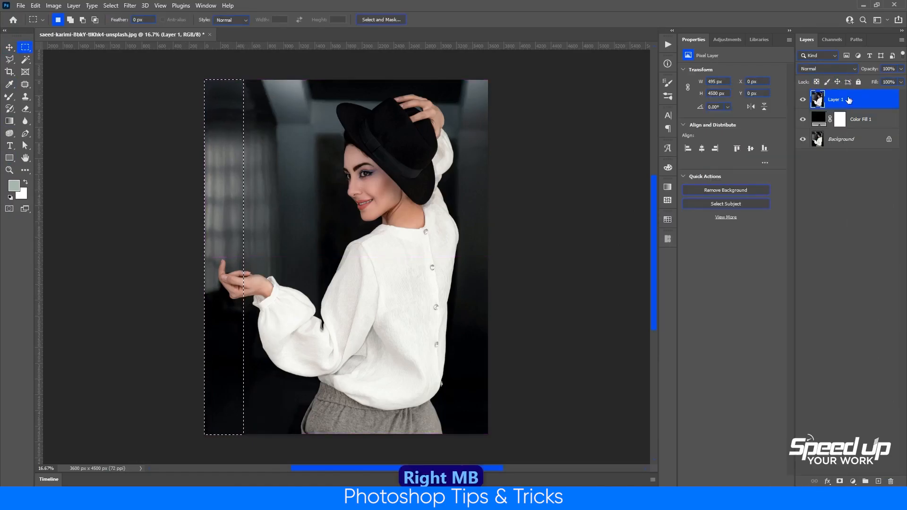
right_click(240, 146)
click(277, 220)
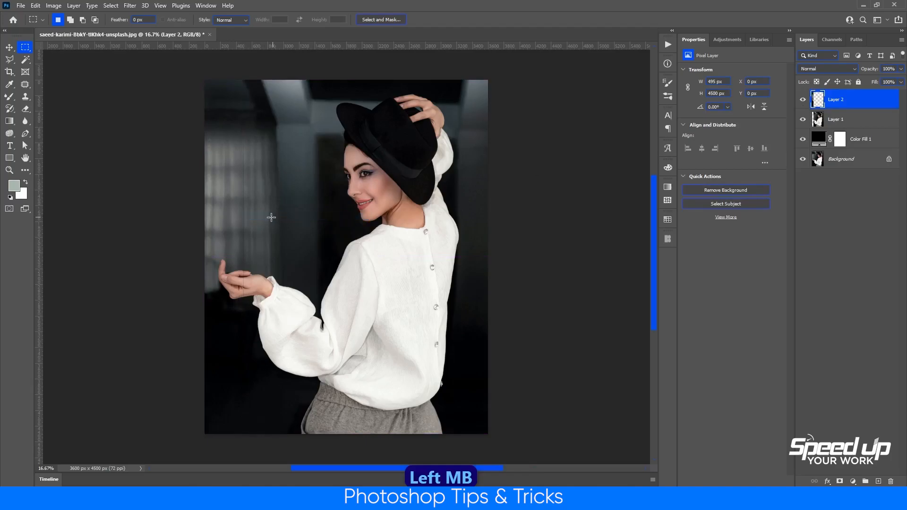
click(805, 99)
Cut a second full-height strip about 474 px wide from the remaining left edge of Layer 1 to a new layer and hide it.
click(834, 120)
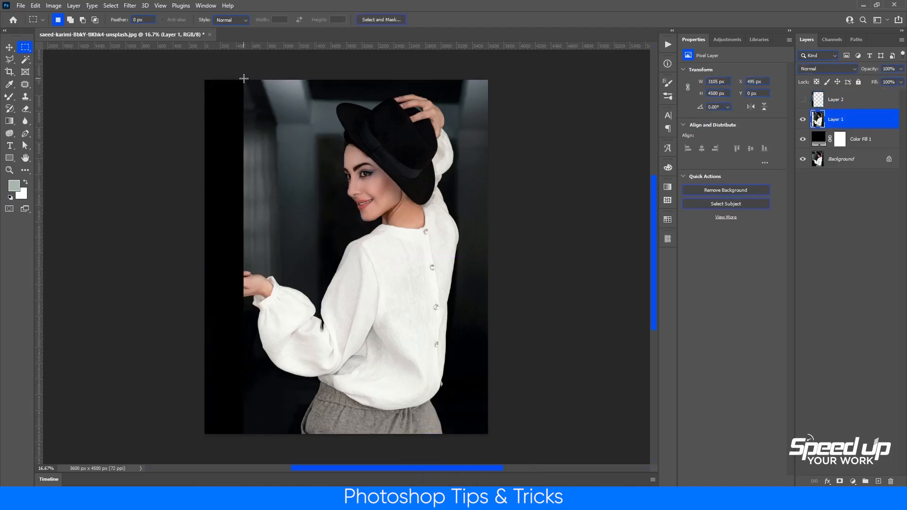
drag(243, 78, 280, 434)
right_click(268, 284)
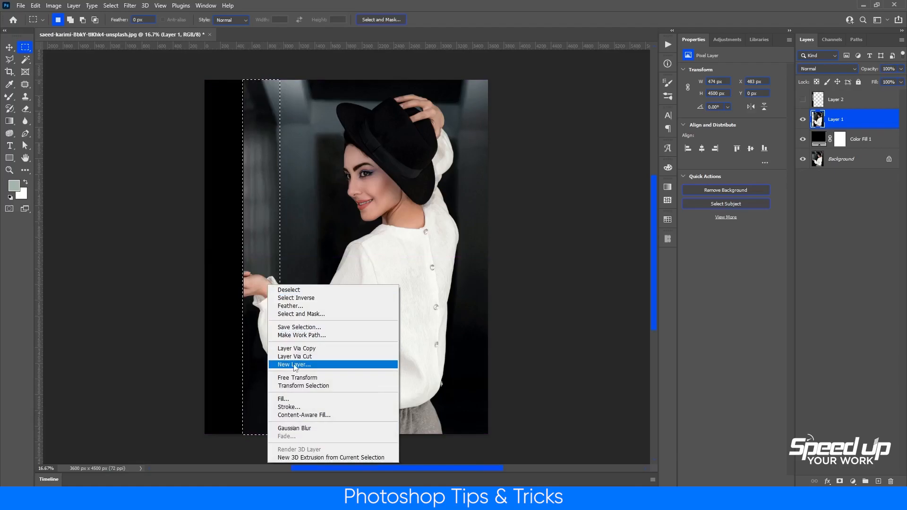
click(325, 362)
click(803, 120)
Cut a third adjacent full-height strip about 474 px wide from Layer 1 to a new layer and hide it.
click(833, 140)
drag(279, 77, 317, 436)
right_click(317, 178)
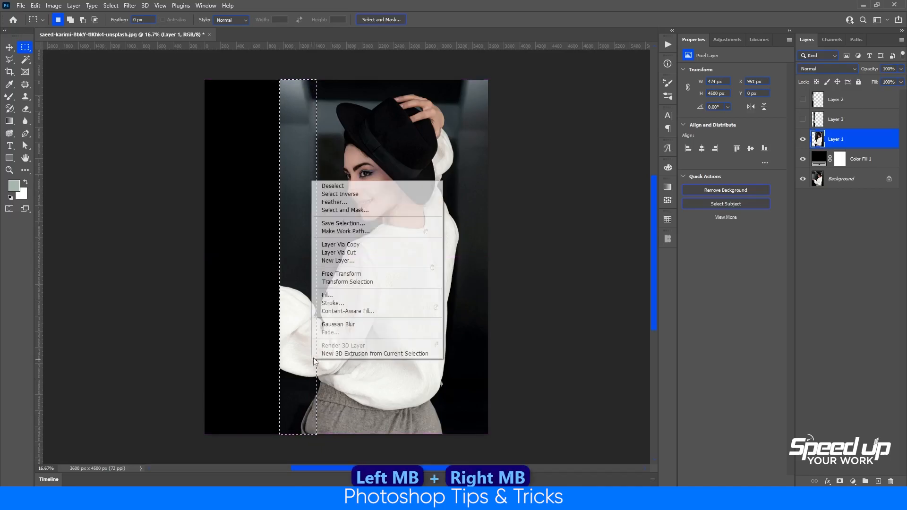
click(359, 252)
click(803, 140)
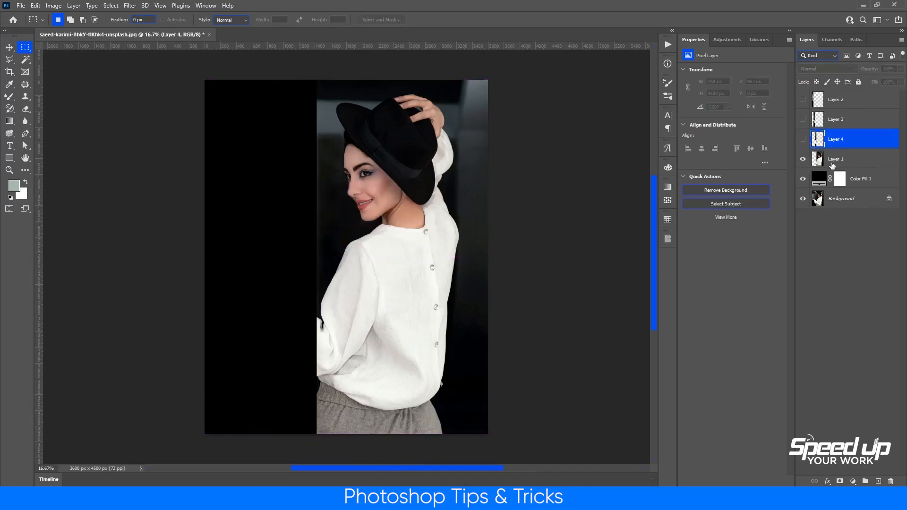
Cut a fourth adjacent full-height strip about 474 px wide from Layer 1 to a new layer and hide it.
click(832, 165)
drag(315, 79, 352, 439)
right_click(346, 158)
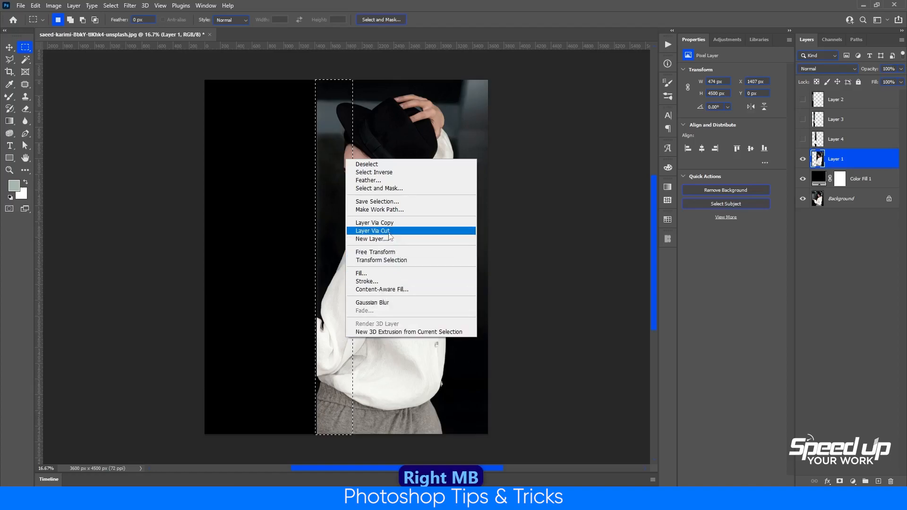
click(373, 230)
click(803, 159)
Cut a fifth adjacent full-height strip about 540 px wide from Layer 1 to a new layer and hide it.
click(836, 178)
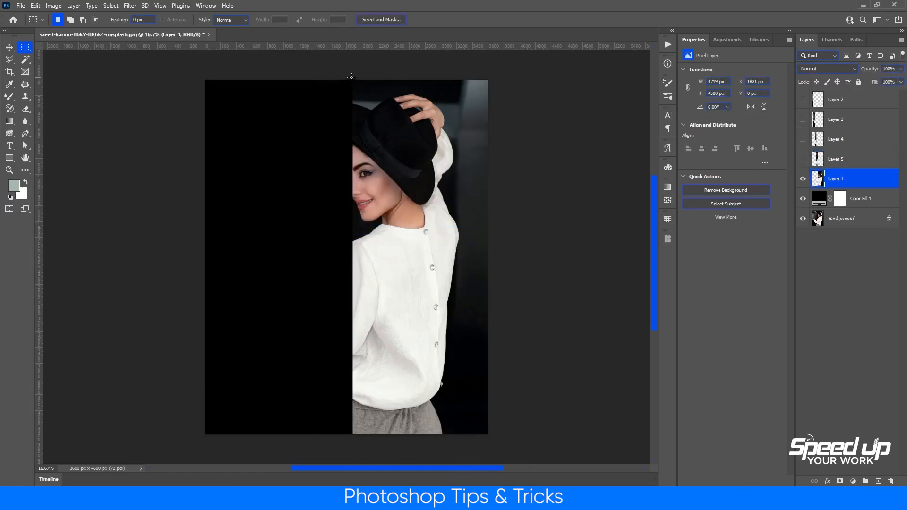
drag(353, 77, 387, 433)
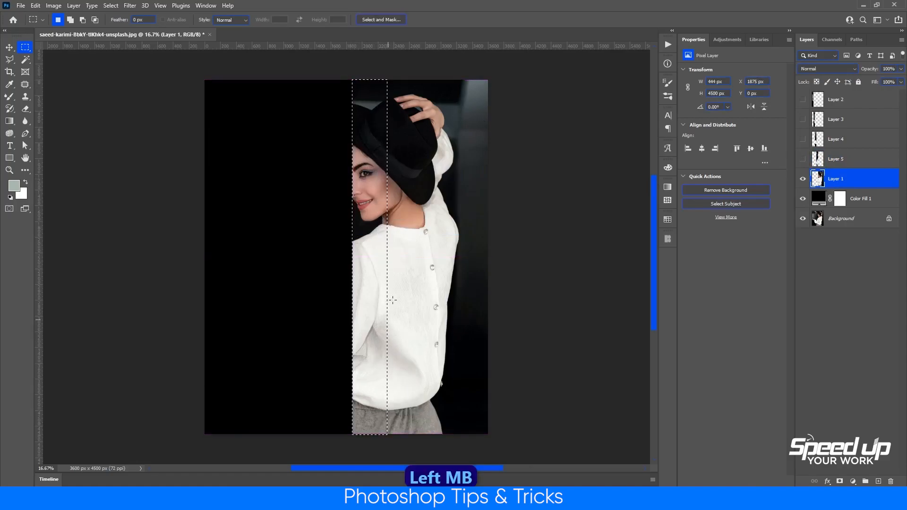
drag(350, 75, 395, 434)
right_click(387, 349)
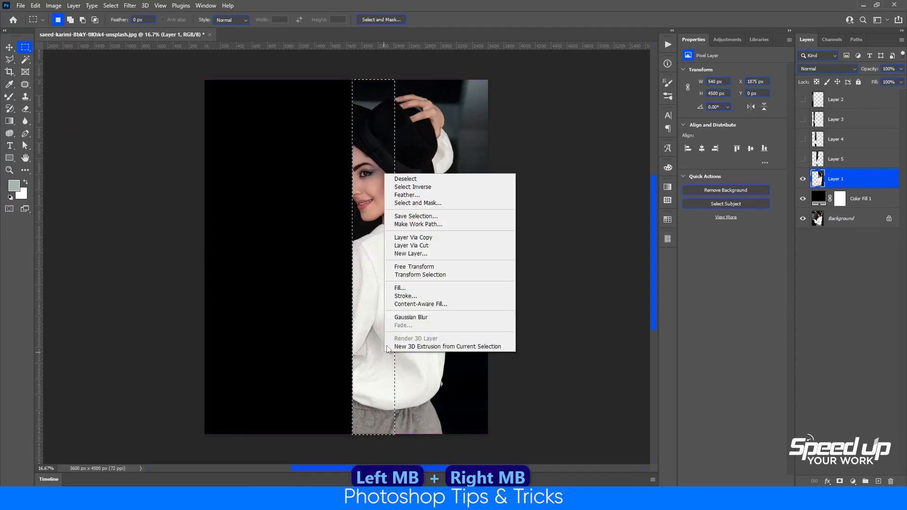
click(411, 246)
click(803, 178)
Cut a sixth adjacent full-height strip about 480 px wide from Layer 1 to a new layer and hide it.
click(846, 199)
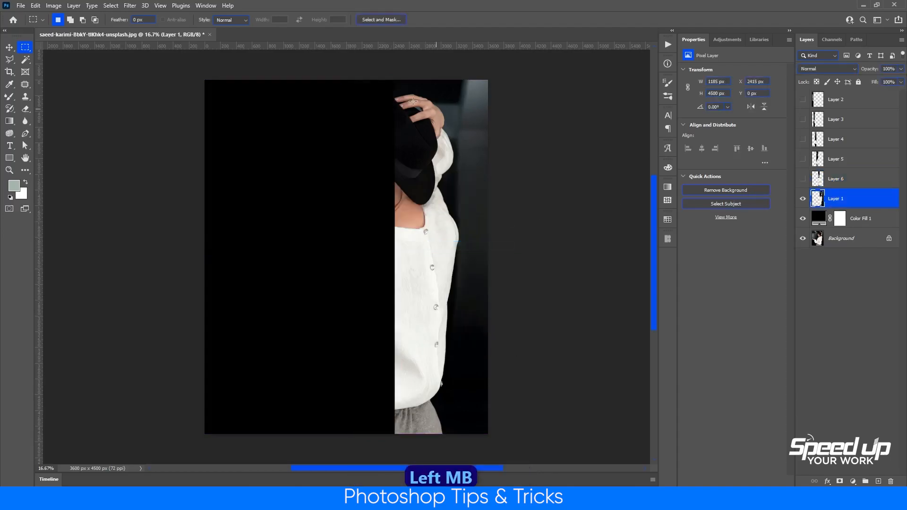
drag(394, 78, 432, 437)
right_click(421, 354)
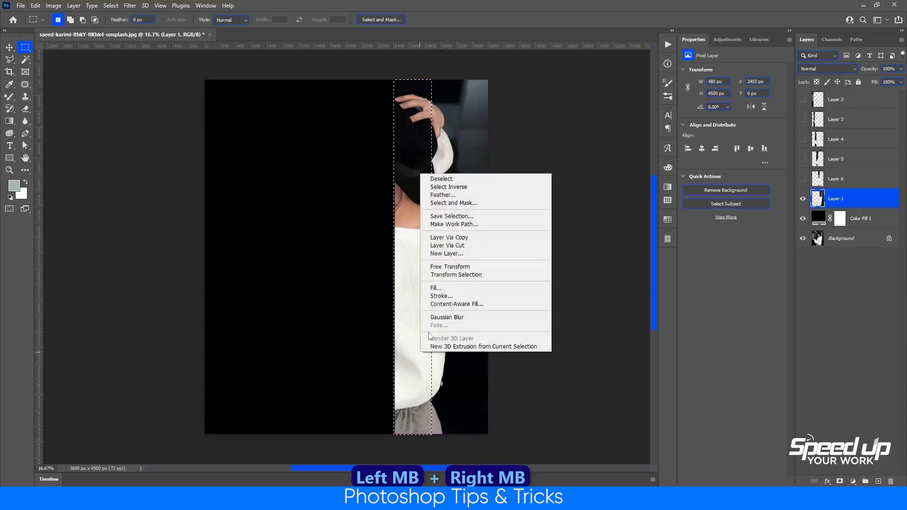
click(454, 245)
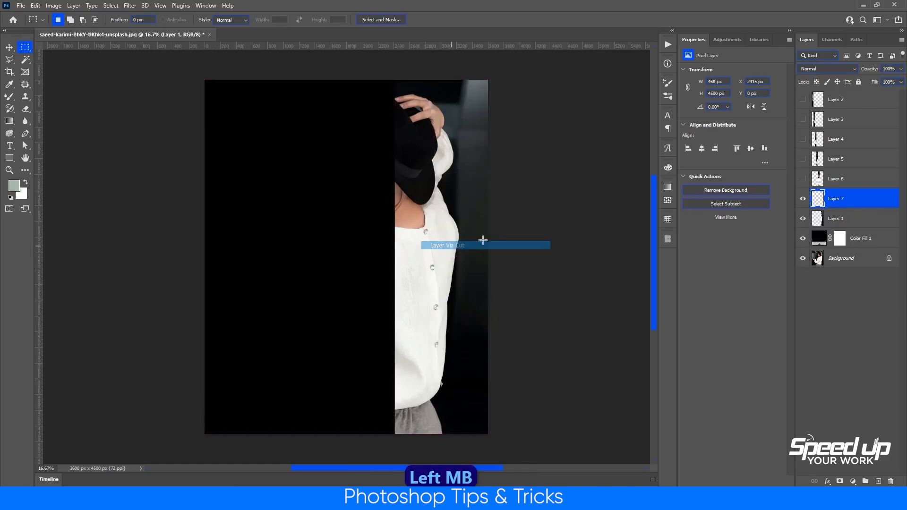
click(802, 199)
Cut a seventh adjacent full-height strip about 426 px wide from Layer 1 to a new layer and hide it.
click(829, 221)
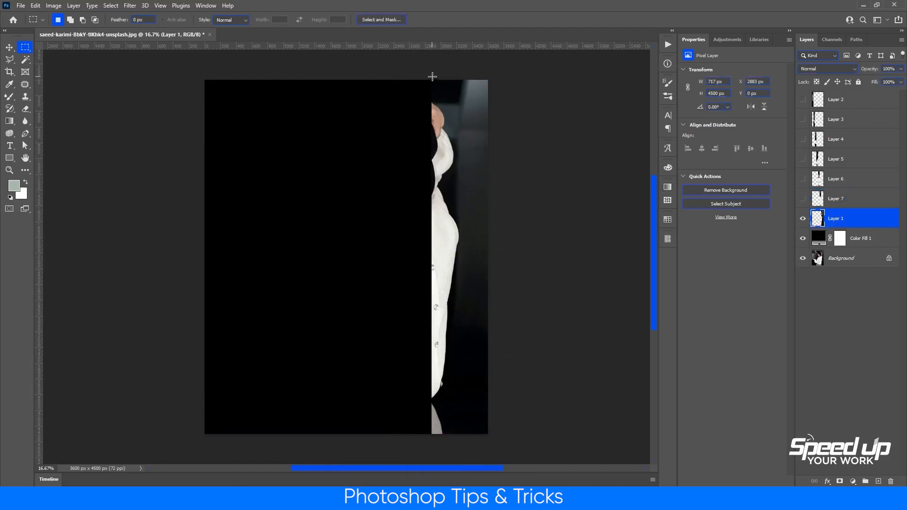
drag(431, 76, 463, 435)
right_click(457, 293)
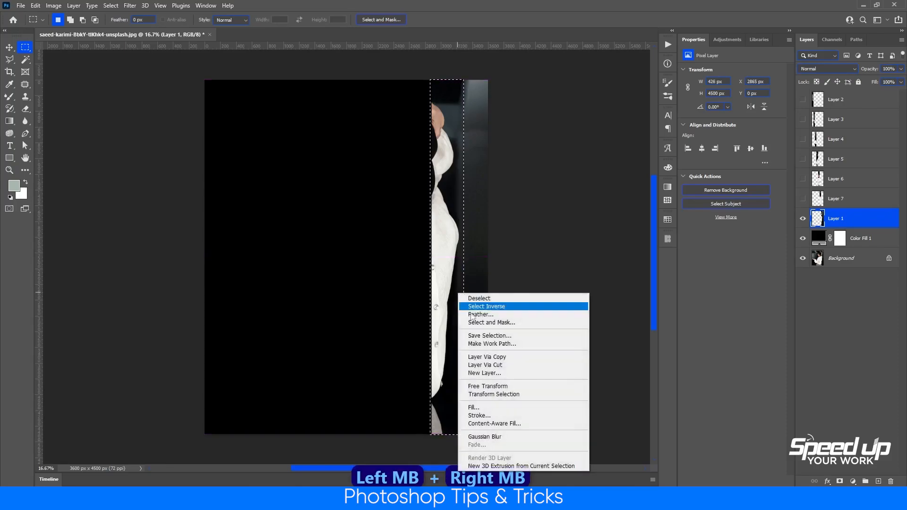
click(490, 363)
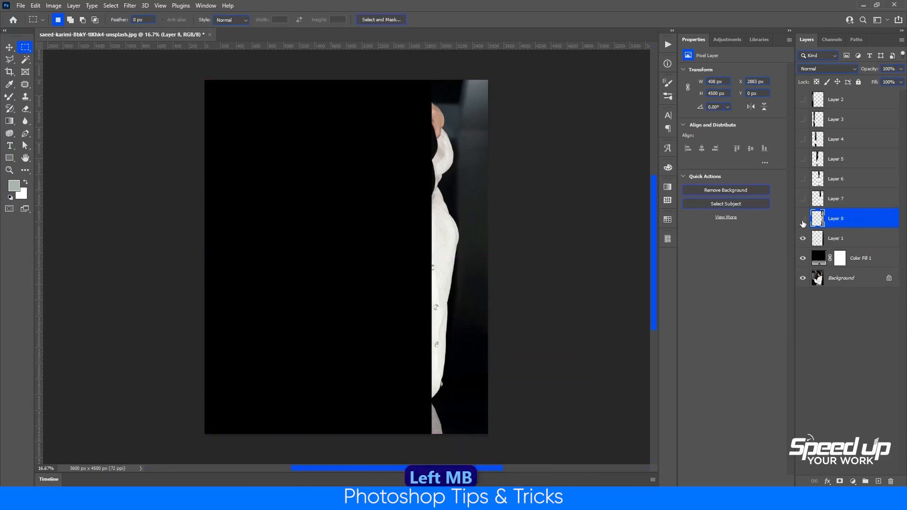
click(803, 220)
Widen the canvas equally on both sides to about 4368 px with the Crop tool and show all hidden strip layers.
click(857, 242)
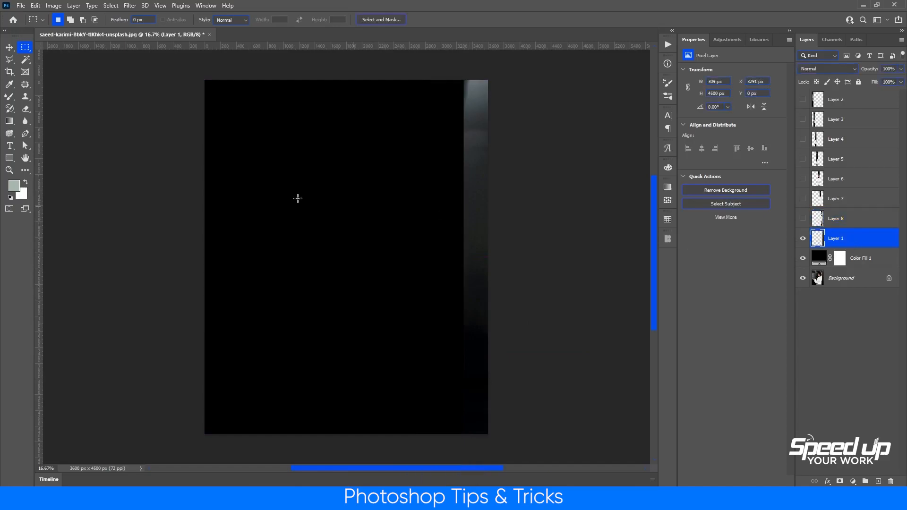
key(c)
drag(490, 257, 523, 255)
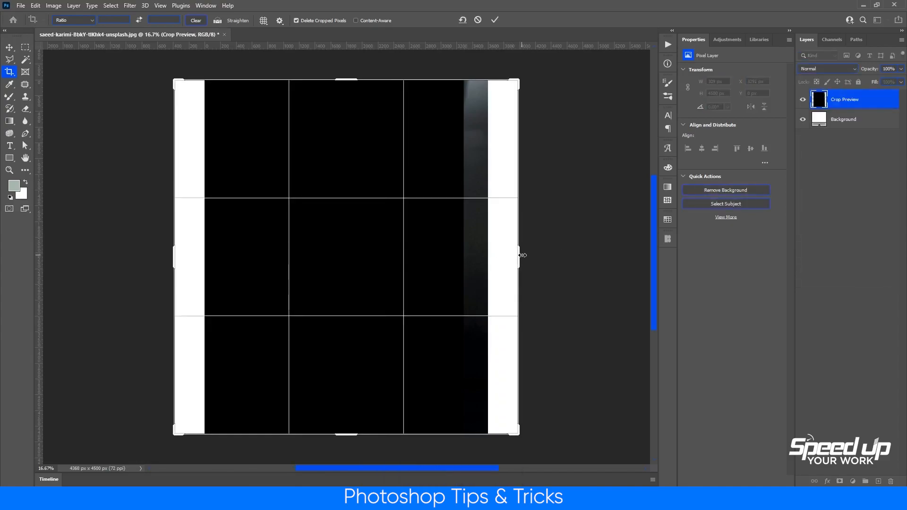
key(Return)
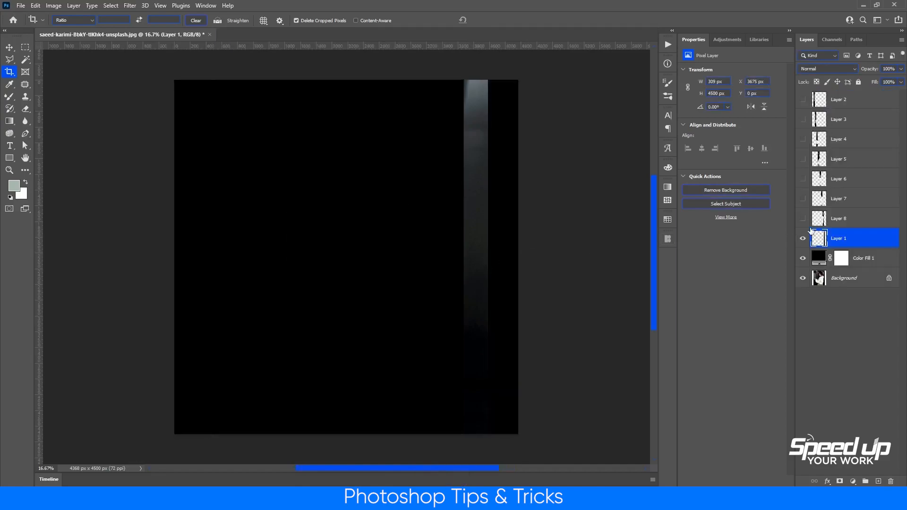
click(804, 220)
drag(802, 117, 807, 124)
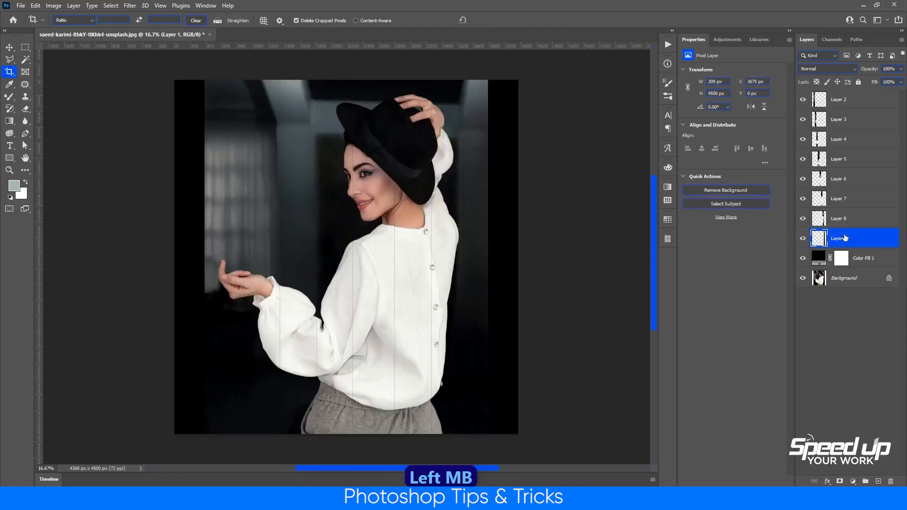
Move the Layer 1 strip to the canvas's right edge and align the Layer 2 strip with its left edge.
key(v)
drag(483, 238, 514, 235)
click(830, 105)
key(ctrl+a)
click(203, 20)
key(ctrl+d)
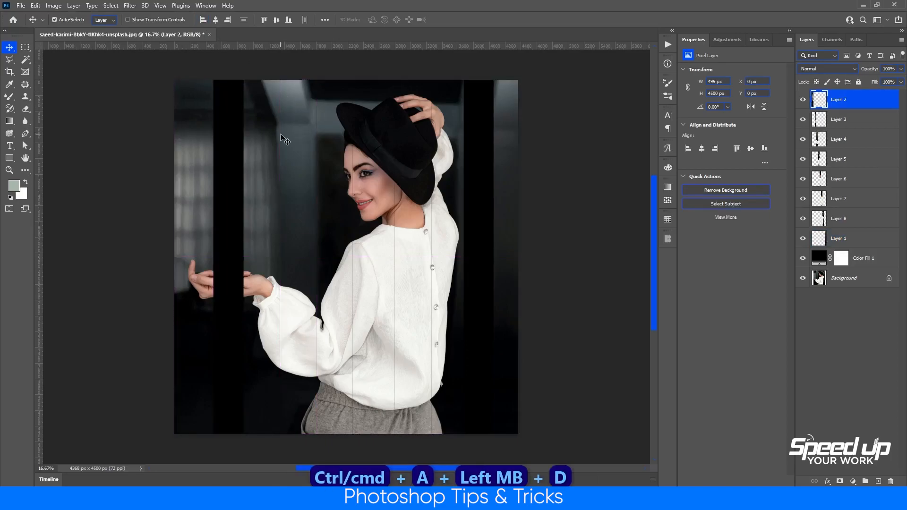
Distribute all eight strip layers evenly across the canvas width and convert them into one smart object.
shift+click(839, 238)
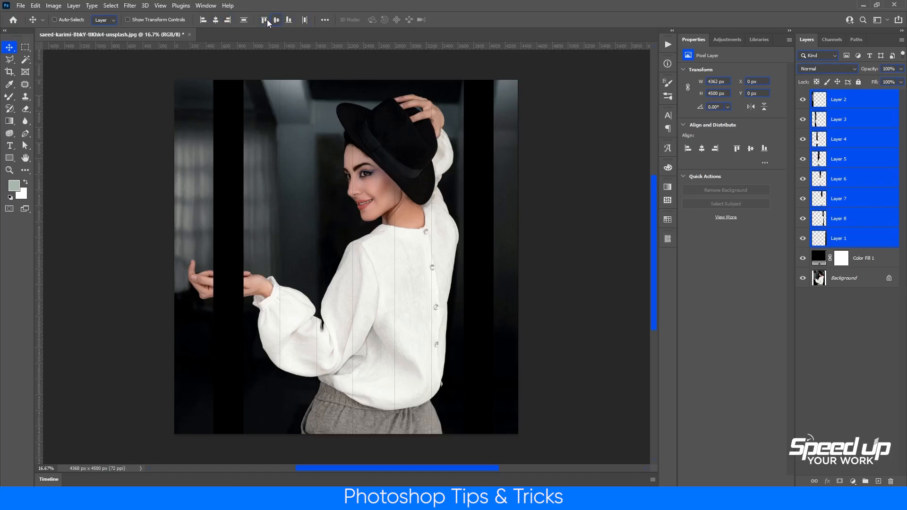
click(305, 21)
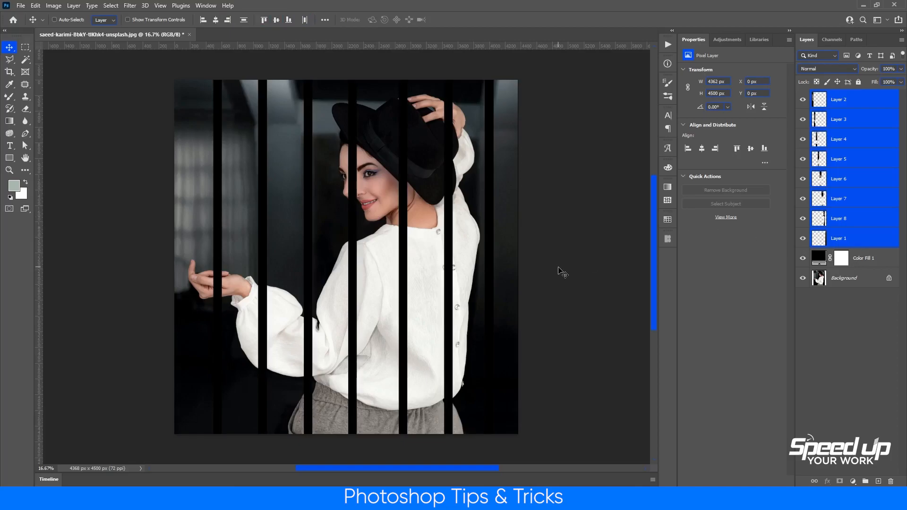
right_click(861, 242)
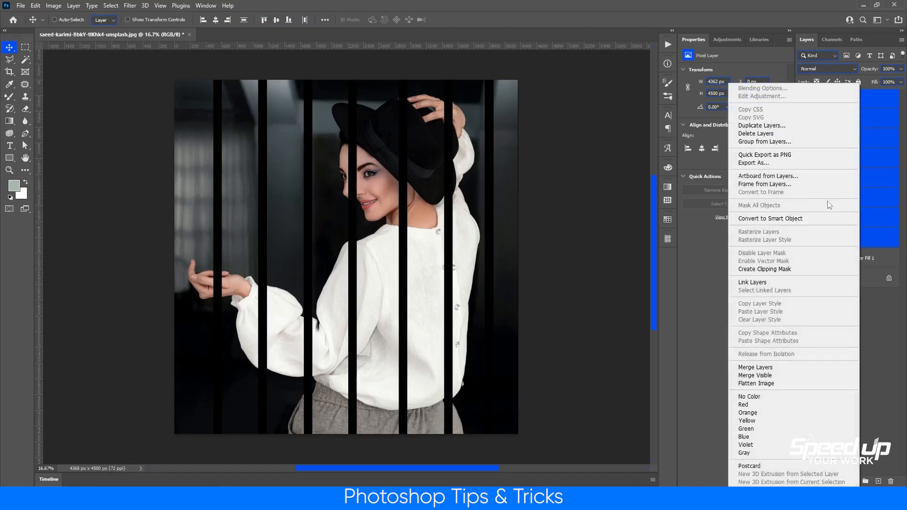
click(809, 219)
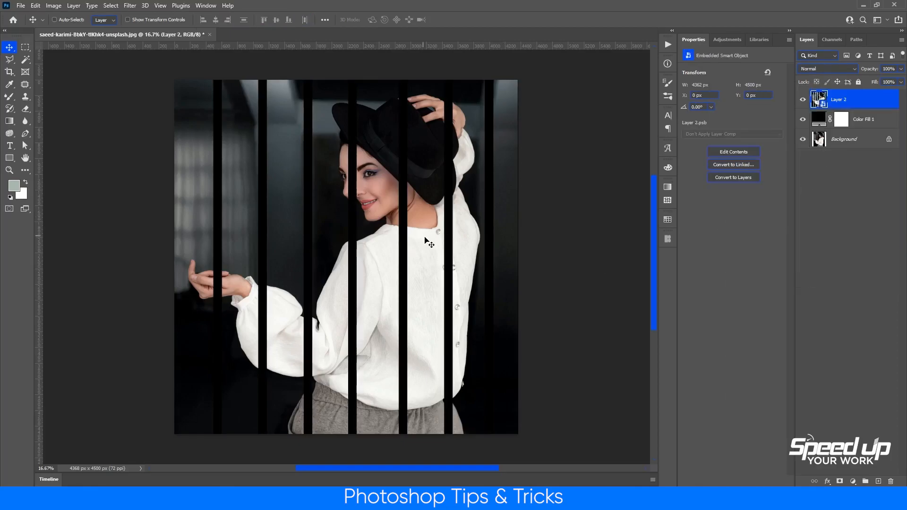
Duplicate the Layer 2 smart object and apply a Gaussian Blur with a 34.6 px radius to the lower copy.
key(ctrl+j)
click(839, 119)
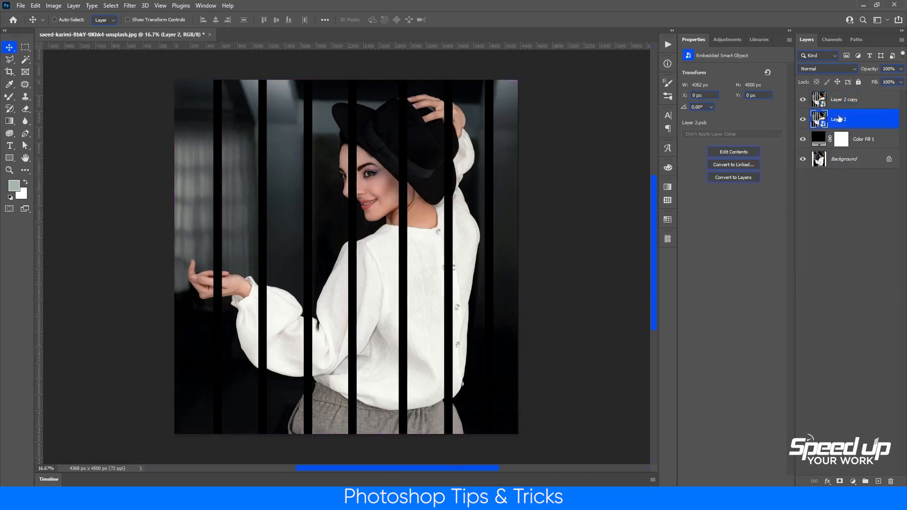
click(130, 6)
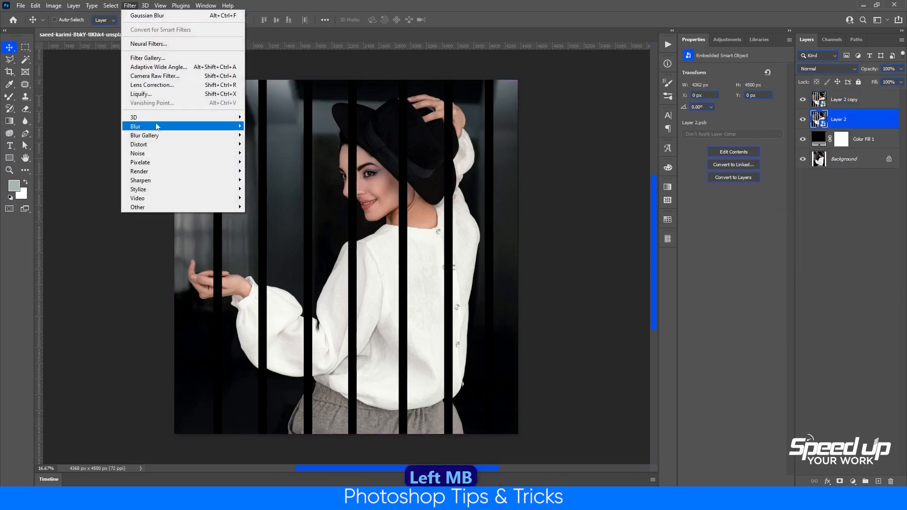
mouse_move(160, 127)
click(269, 162)
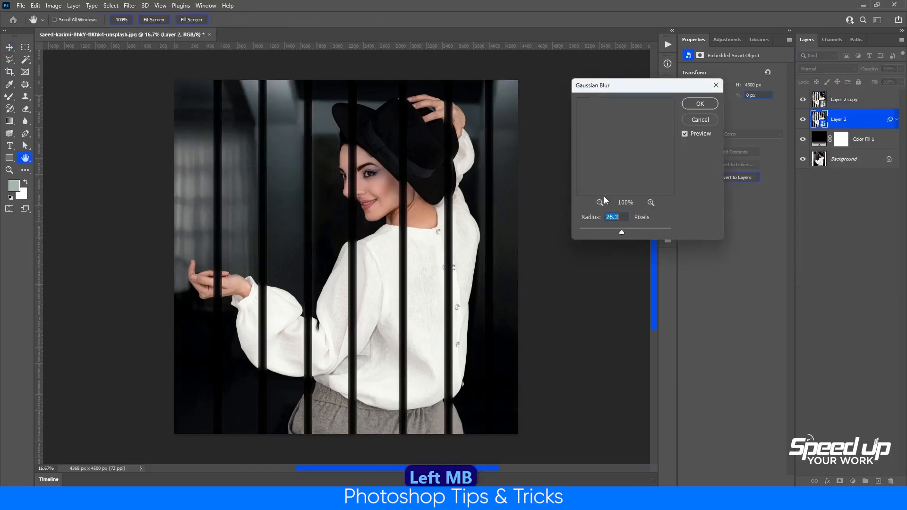
click(628, 230)
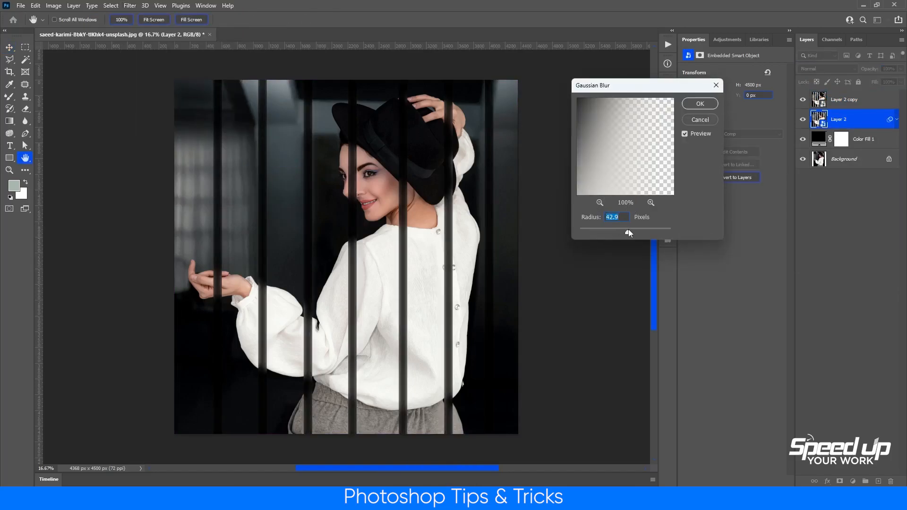
drag(629, 231, 626, 232)
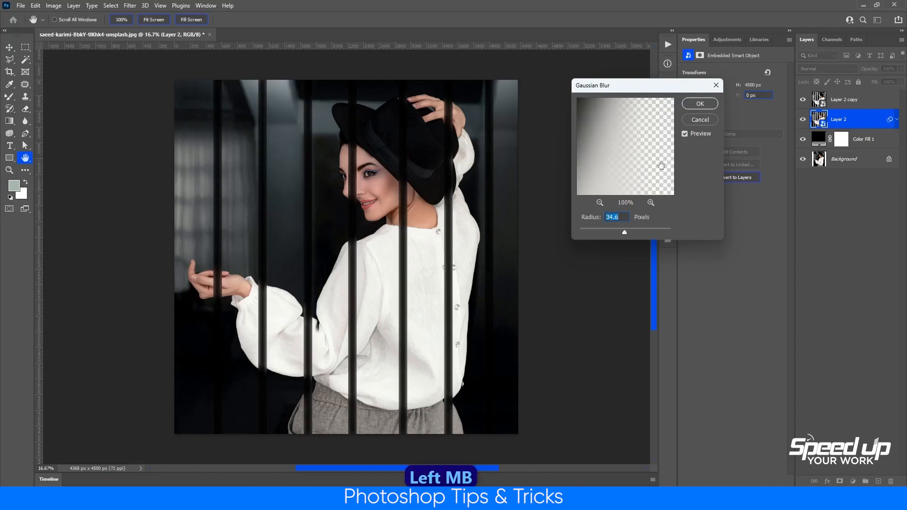
click(599, 202)
click(599, 202)
click(599, 202)
click(696, 106)
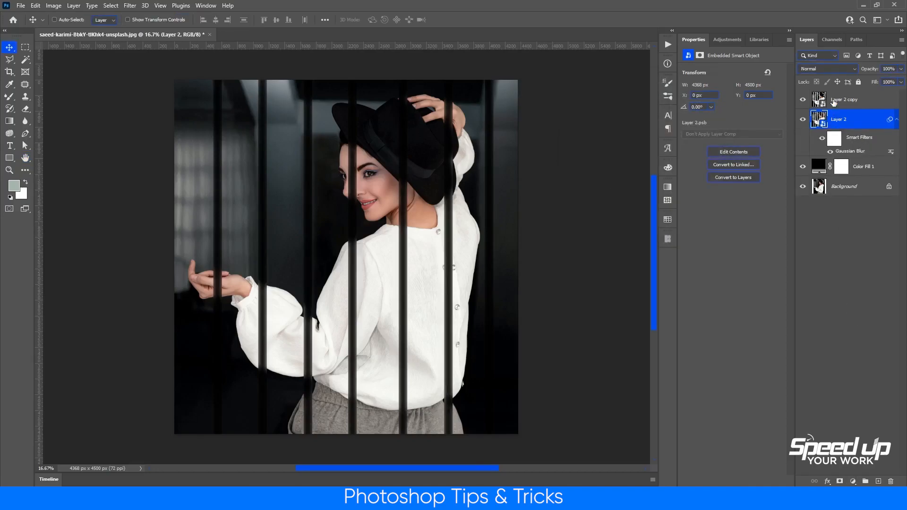
Stretch the blurred Layer 2 horizontally to about 111% width so it extends past both canvas sides, keeping its height.
key(ctrl+t)
drag(520, 258, 547, 258)
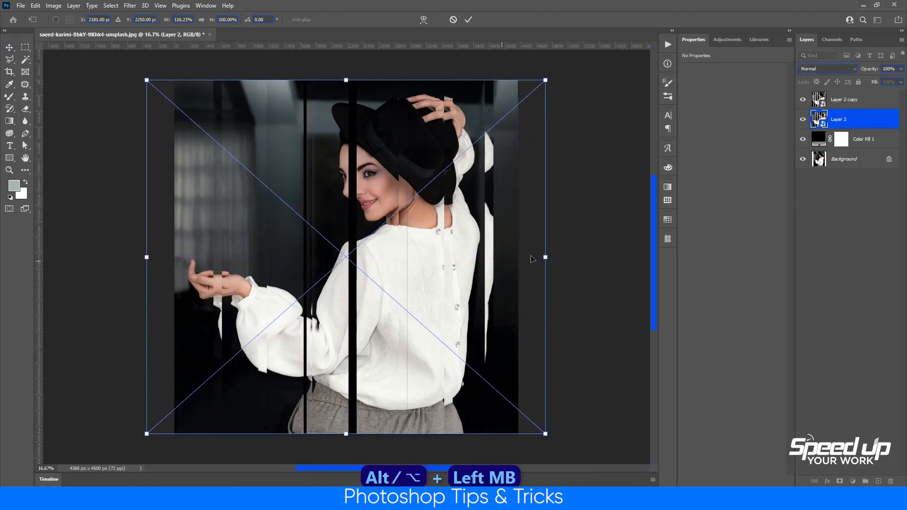
drag(148, 260, 166, 263)
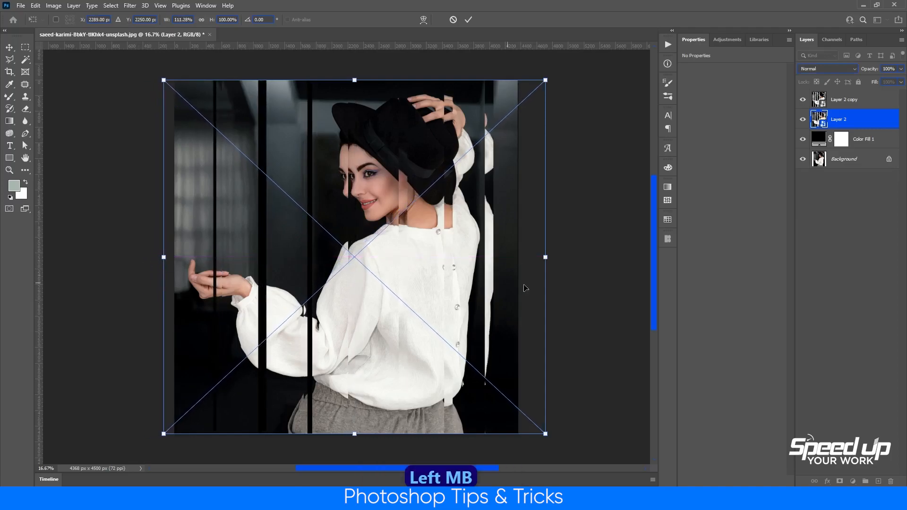
drag(546, 257, 546, 257)
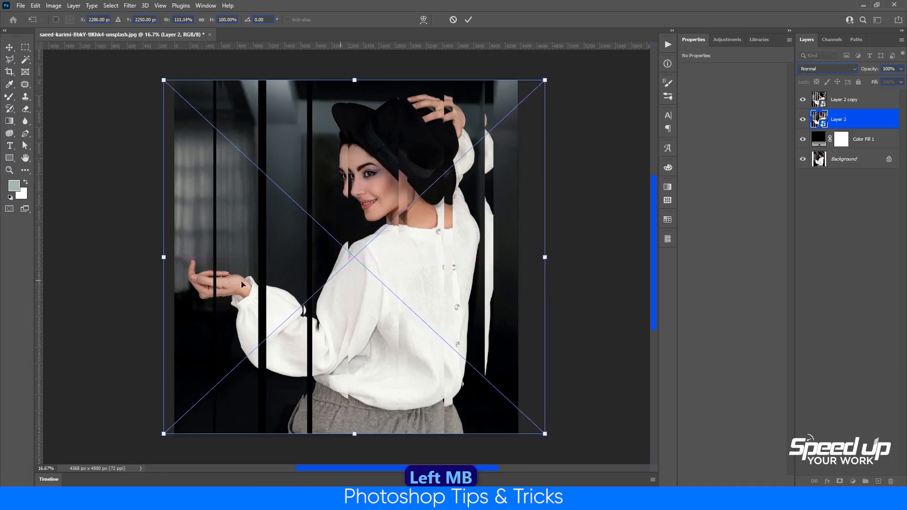
drag(164, 259, 167, 258)
key(Return)
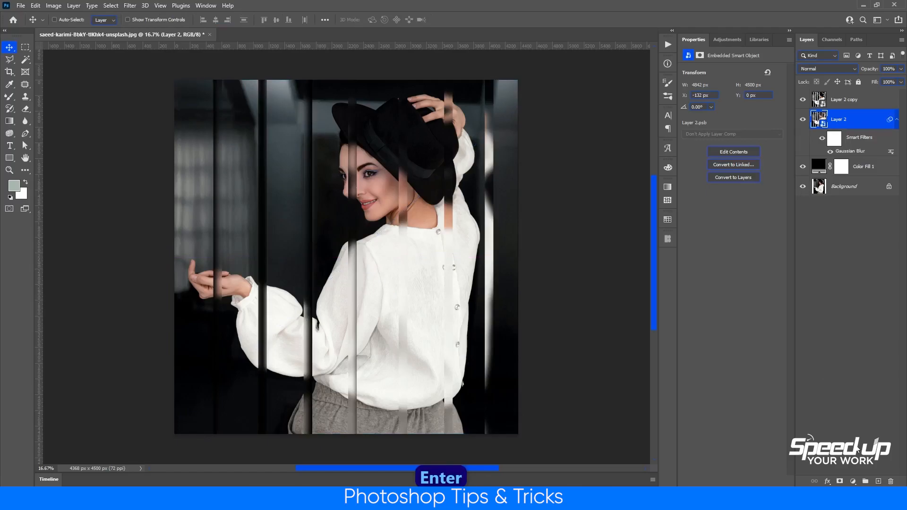
Add a Curves adjustment layer directly above Layer 2 and lower the white point's output to 158.
click(858, 482)
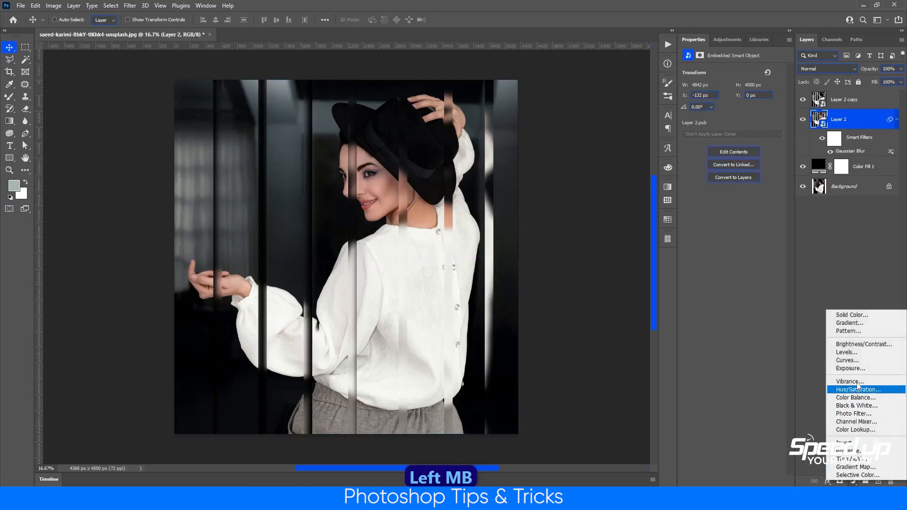
click(846, 365)
drag(780, 94, 790, 122)
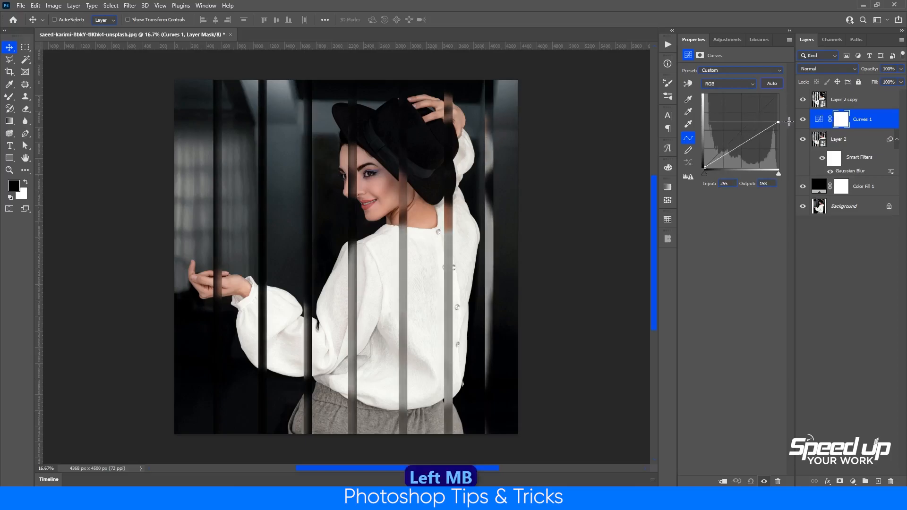
Add a Color Lookup adjustment layer above Layer 2 copy and set its 3D LUT to TealOrangePlusContrast.3DL.
click(863, 105)
click(853, 482)
click(856, 434)
click(750, 72)
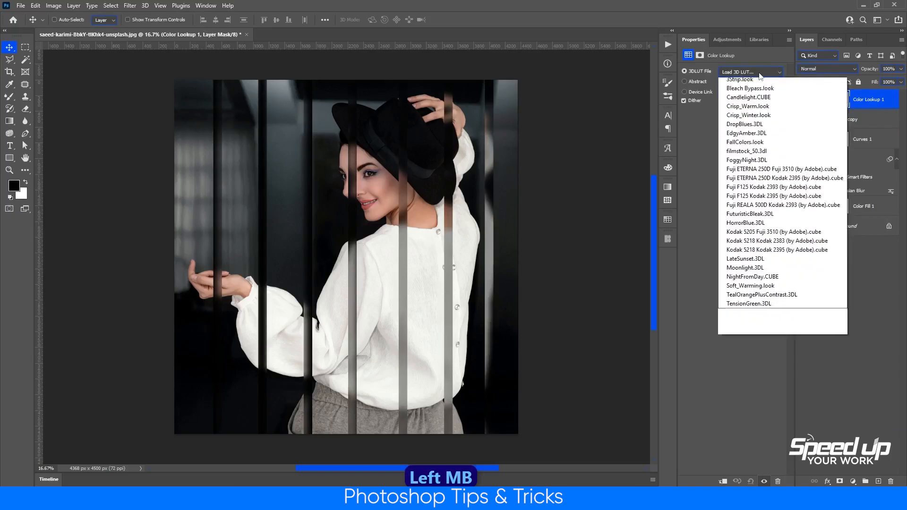
click(765, 325)
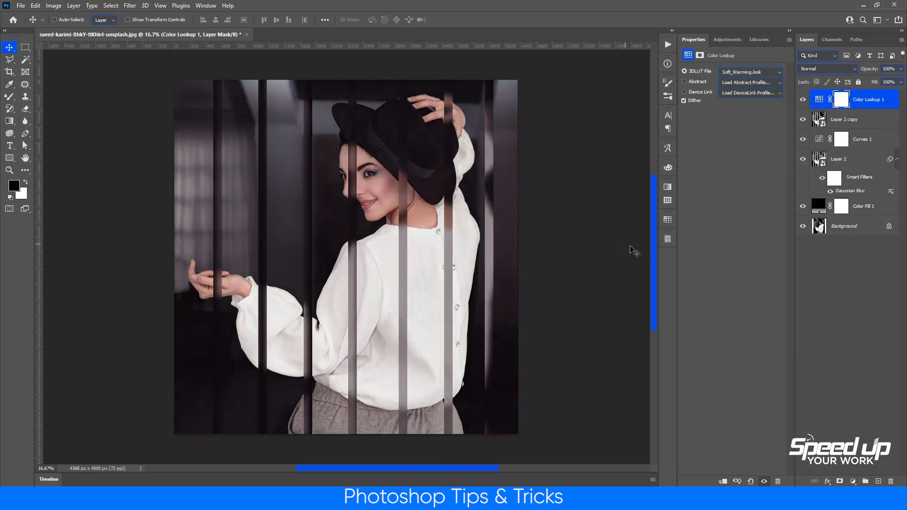
key(Down)
key(Down)
key(Up)
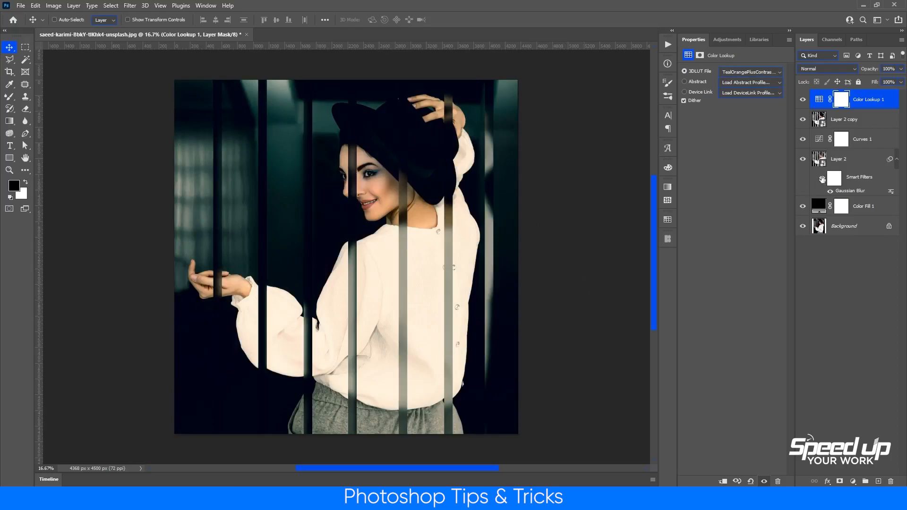
Set the white point's output in the Curves 1 adjustment to 196.
drag(553, 216, 559, 214)
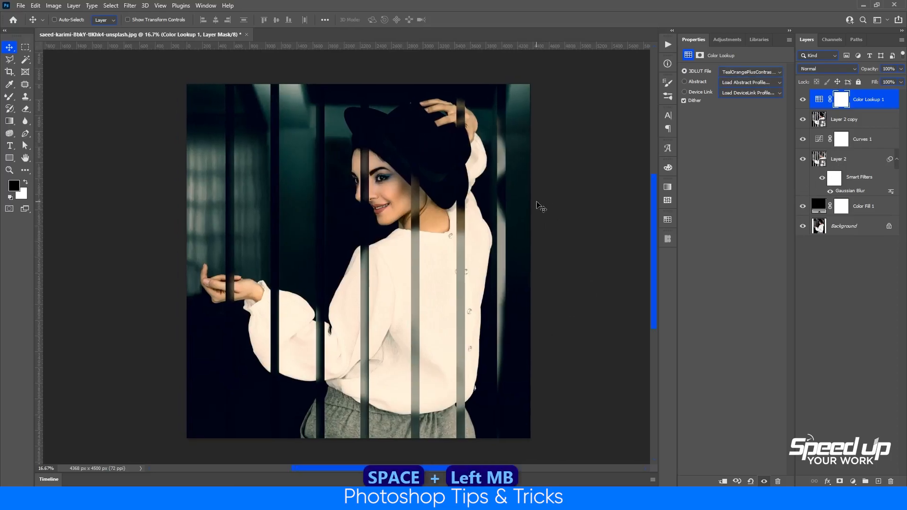
click(824, 143)
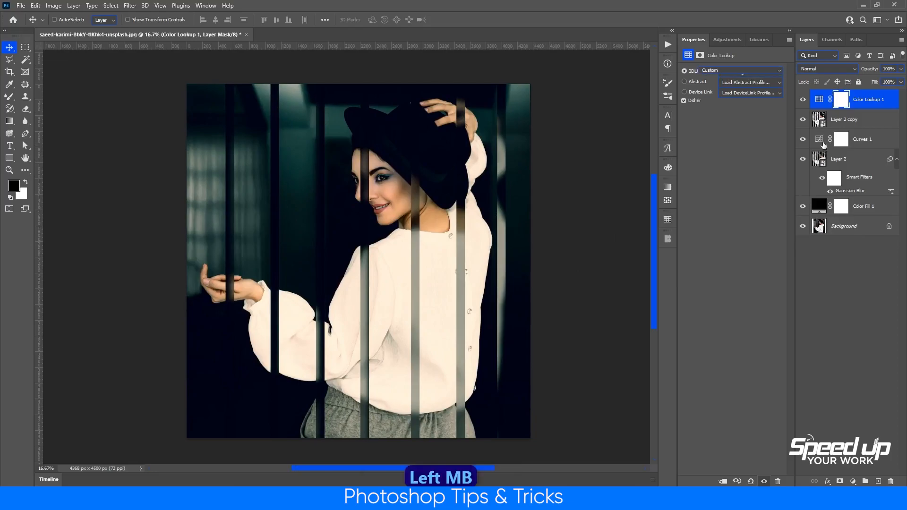
drag(782, 118, 786, 110)
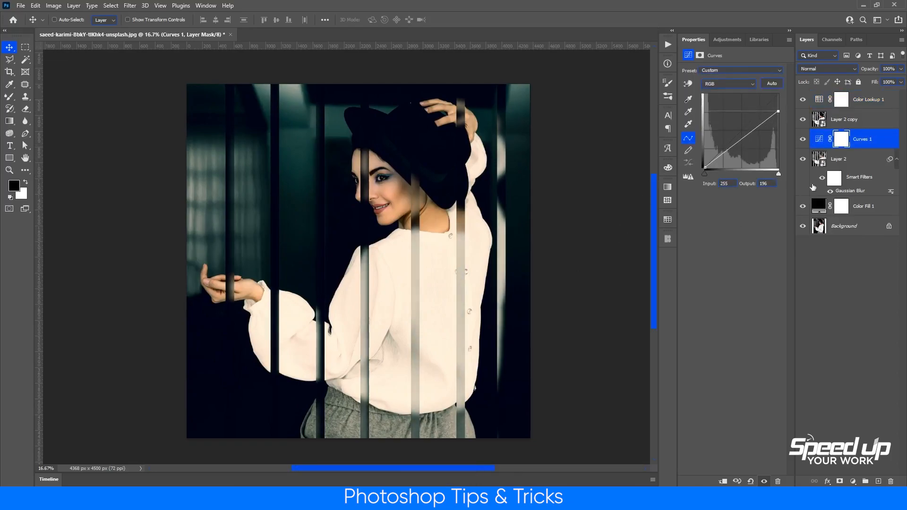
click(572, 204)
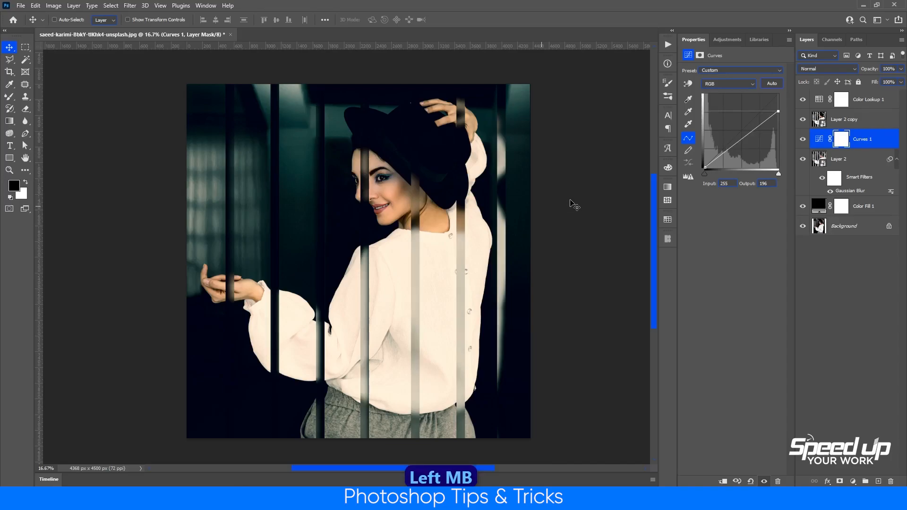
Stretch Layer 2 horizontally from its centre to a width of about 5322 px.
click(850, 122)
ctrl+click(549, 222)
key(ctrl+t)
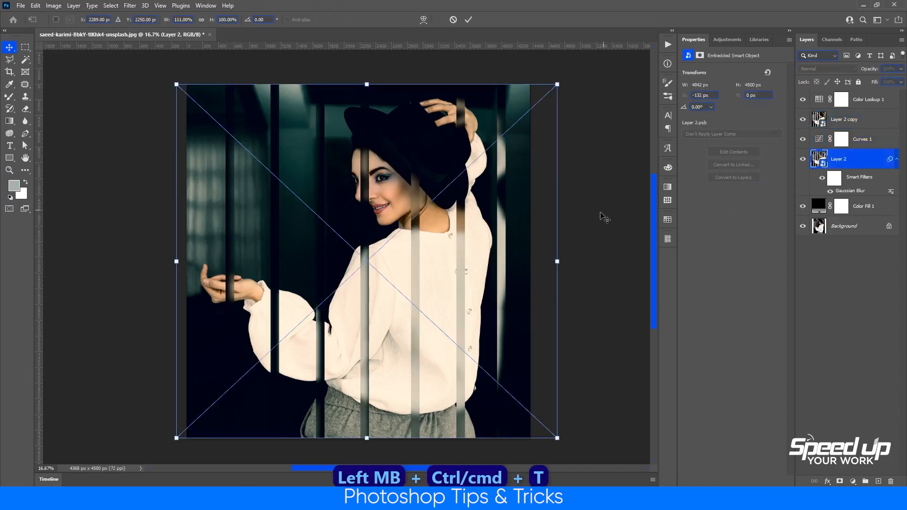
drag(556, 261, 577, 261)
key(Return)
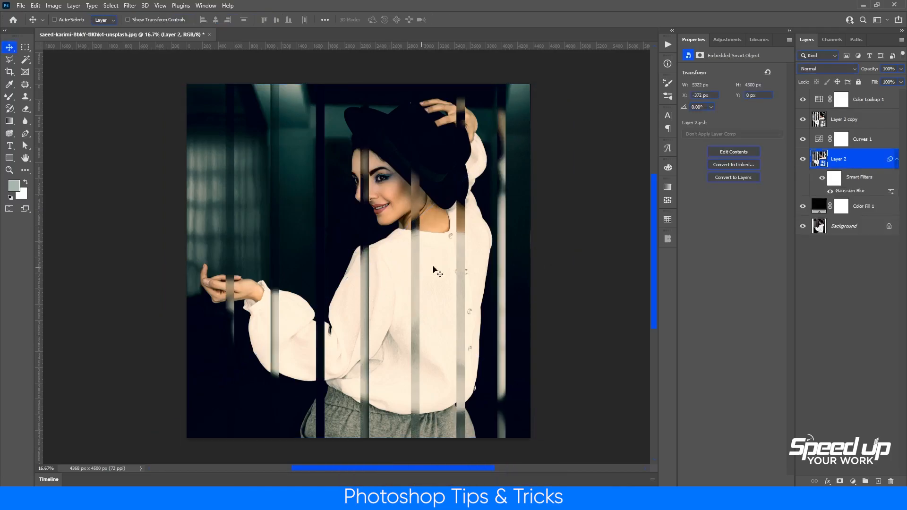
Set the radius of Layer 2's Gaussian Blur smart filter to 5.4 px.
double_click(844, 192)
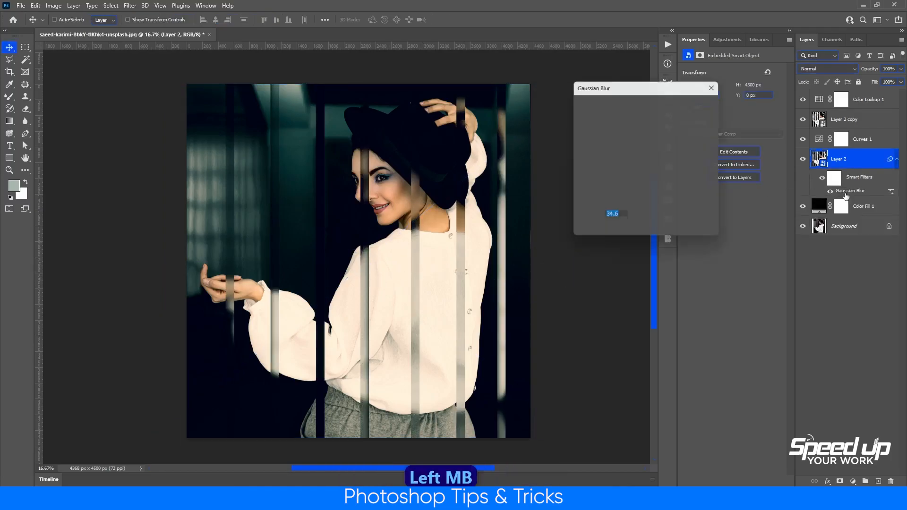
drag(616, 229, 605, 231)
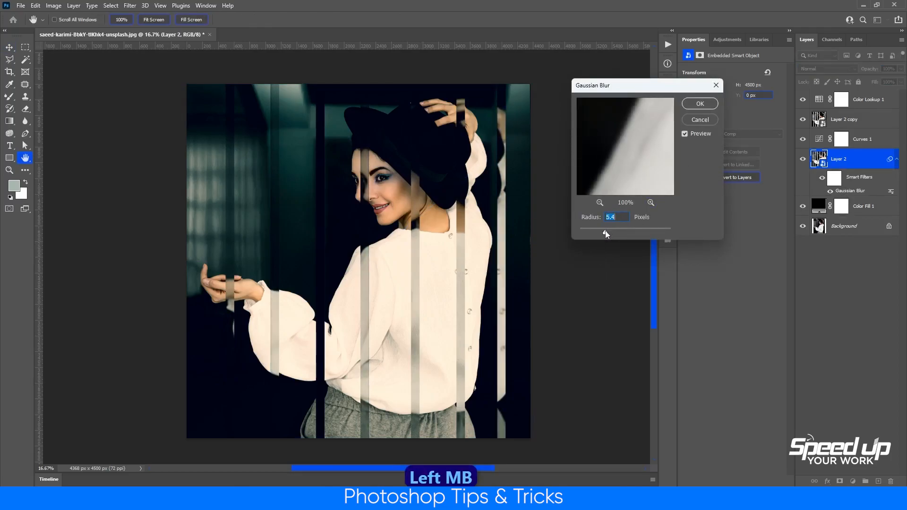
click(689, 110)
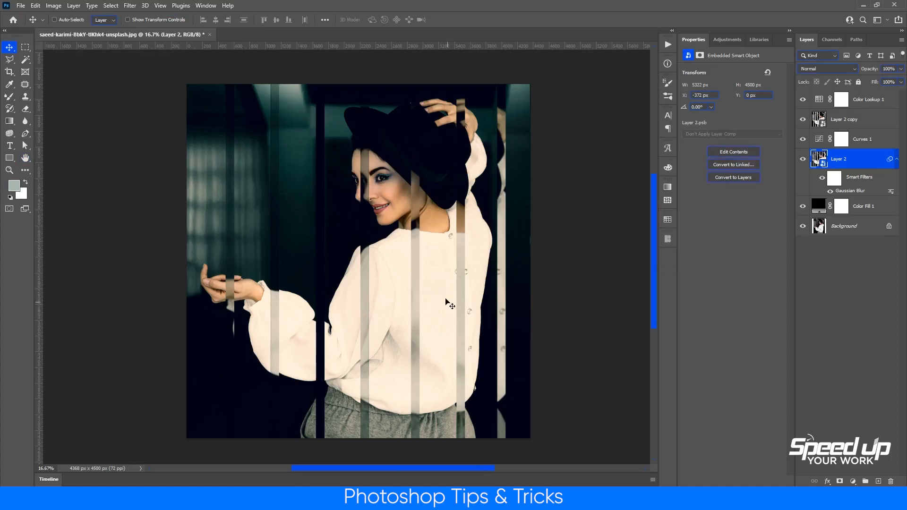
drag(569, 255, 560, 258)
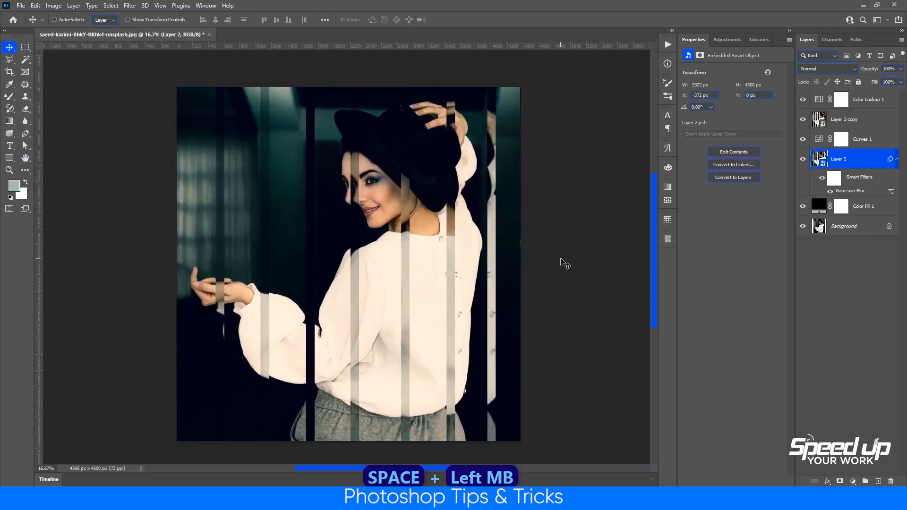